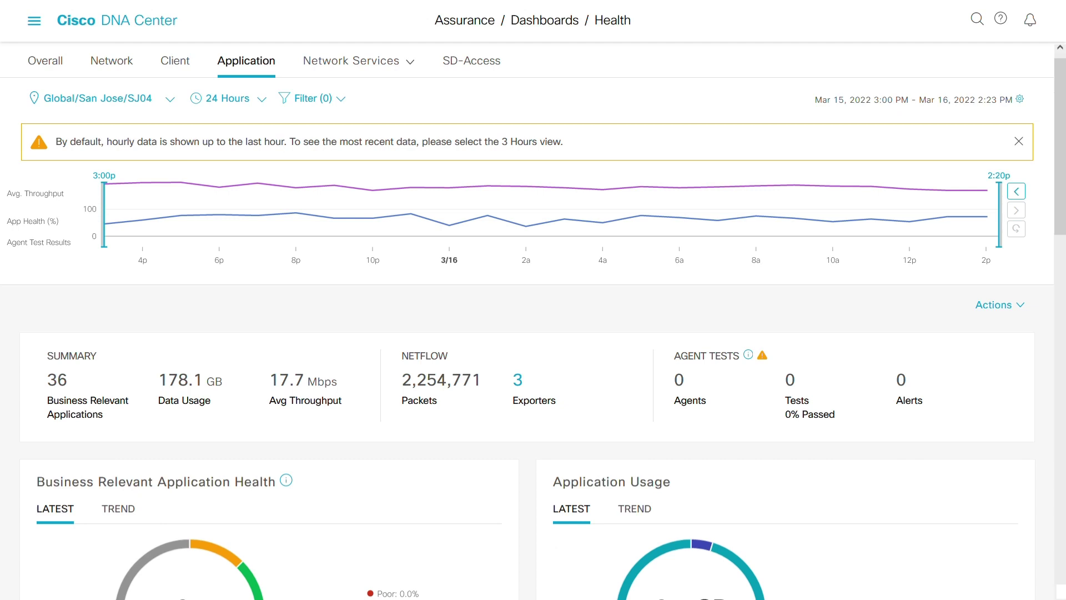
View the application health trend and inspect the health chart at about 10 pm.
left_click_drag(1060, 162, 1061, 215)
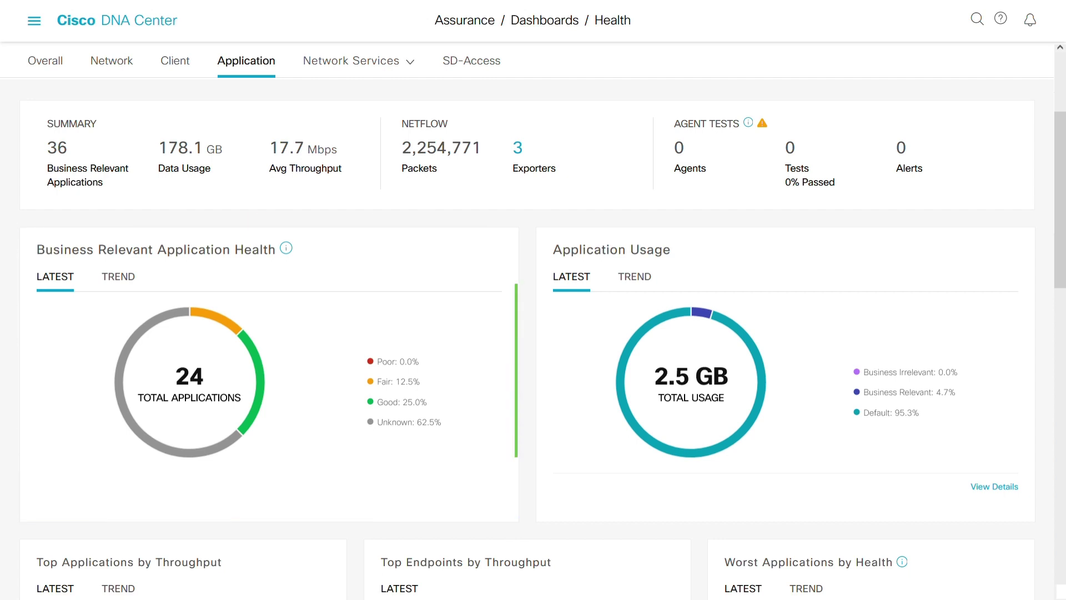
left_click(128, 277)
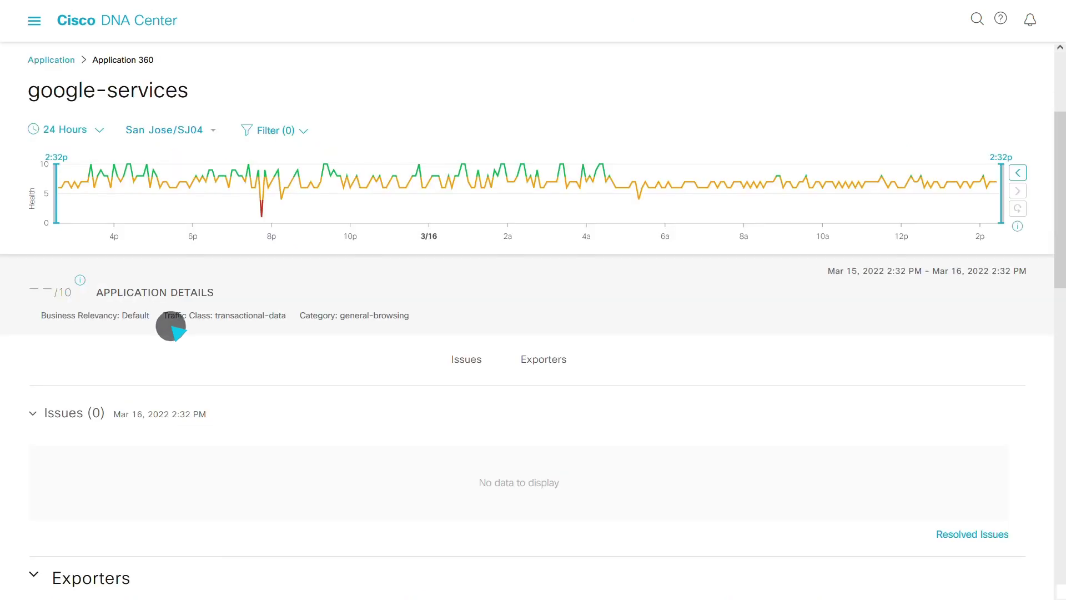
left_click(356, 225)
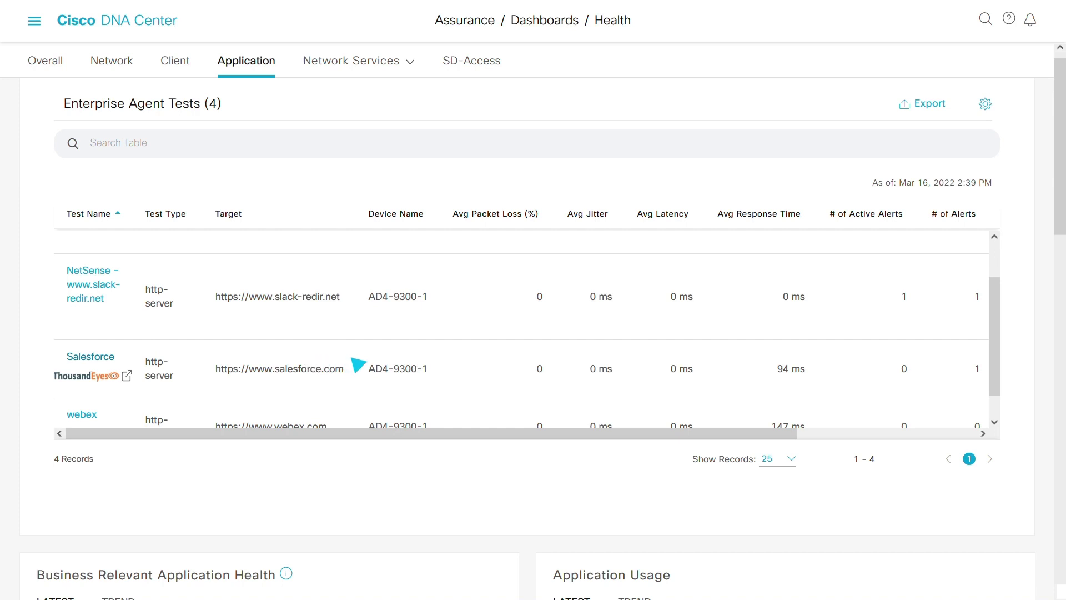
Open the Salesforce test in ThousandEyes, then return to the Application health dashboard.
left_click(127, 375)
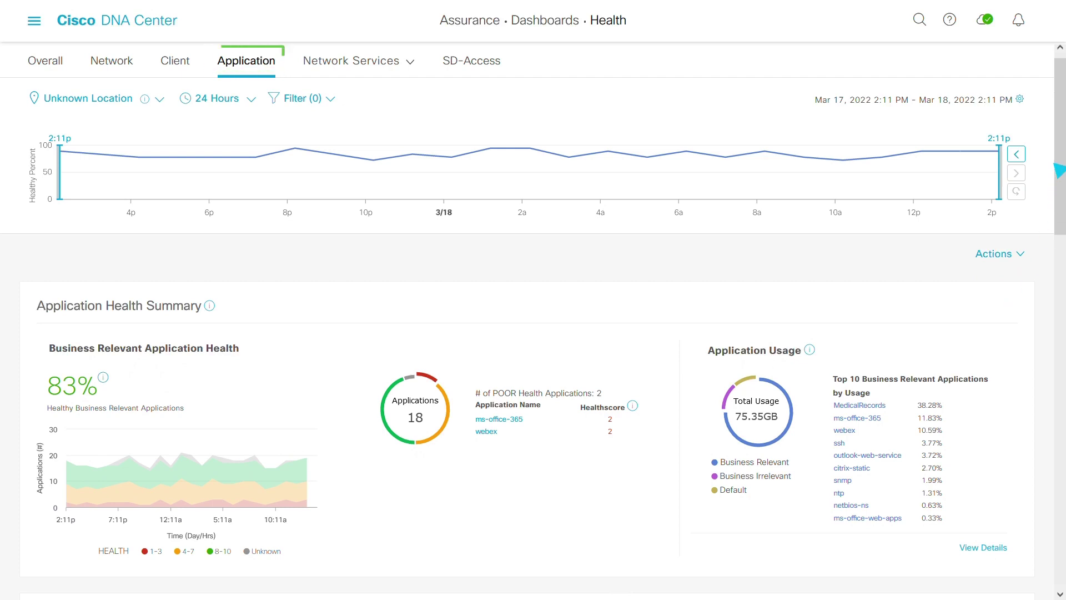
Open the webex Application 360 page from the Application (18) table.
left_click_drag(1061, 147, 1060, 303)
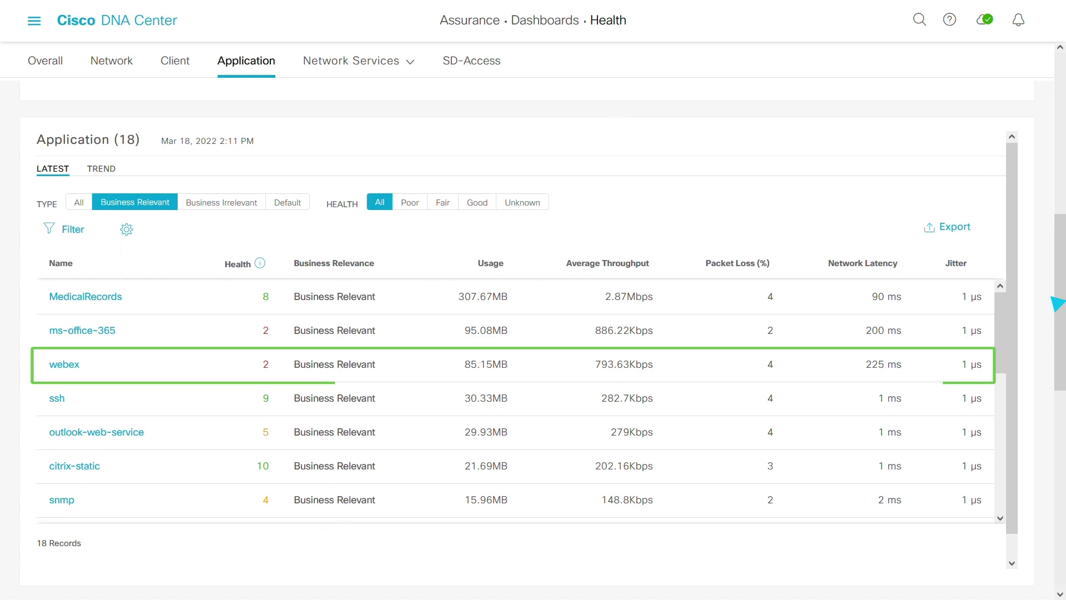
left_click(76, 365)
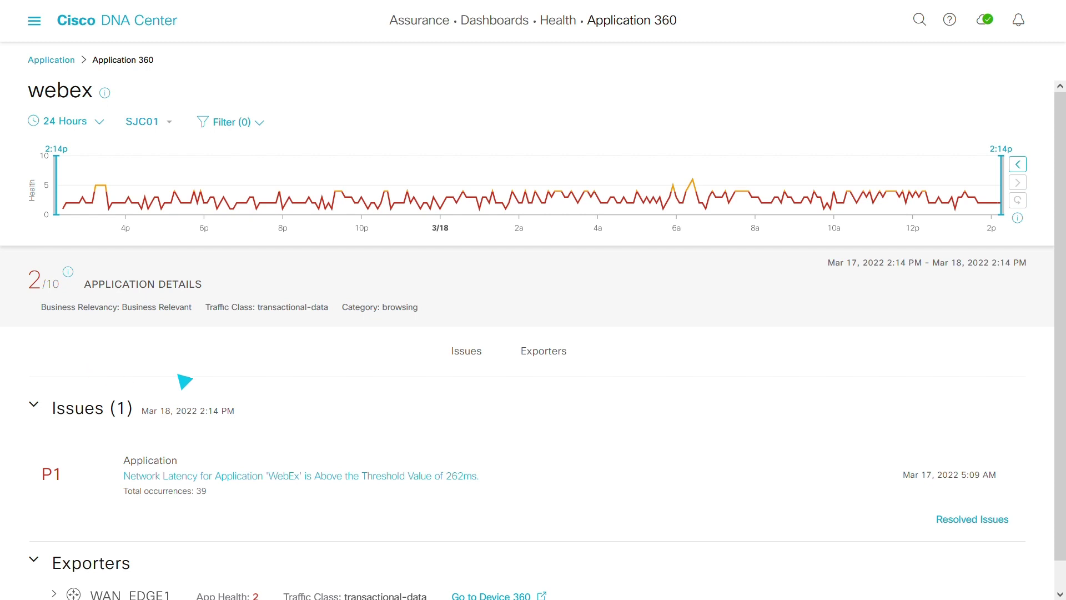
Search for the user by name and open their Samsung Galaxy S10 Client 360 page.
left_click(919, 20)
type("Grace")
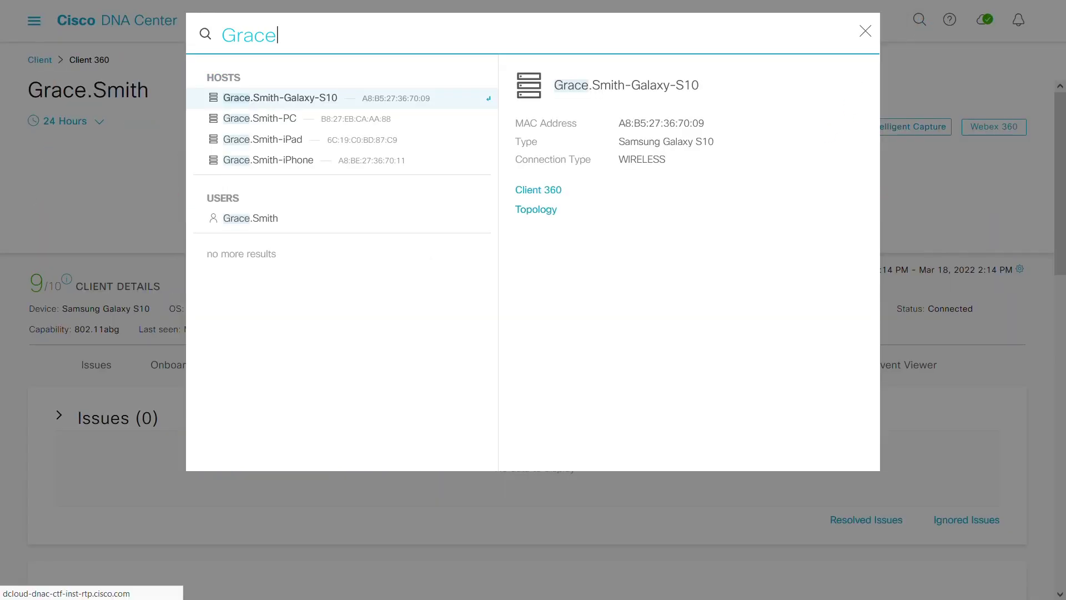
key("Return")
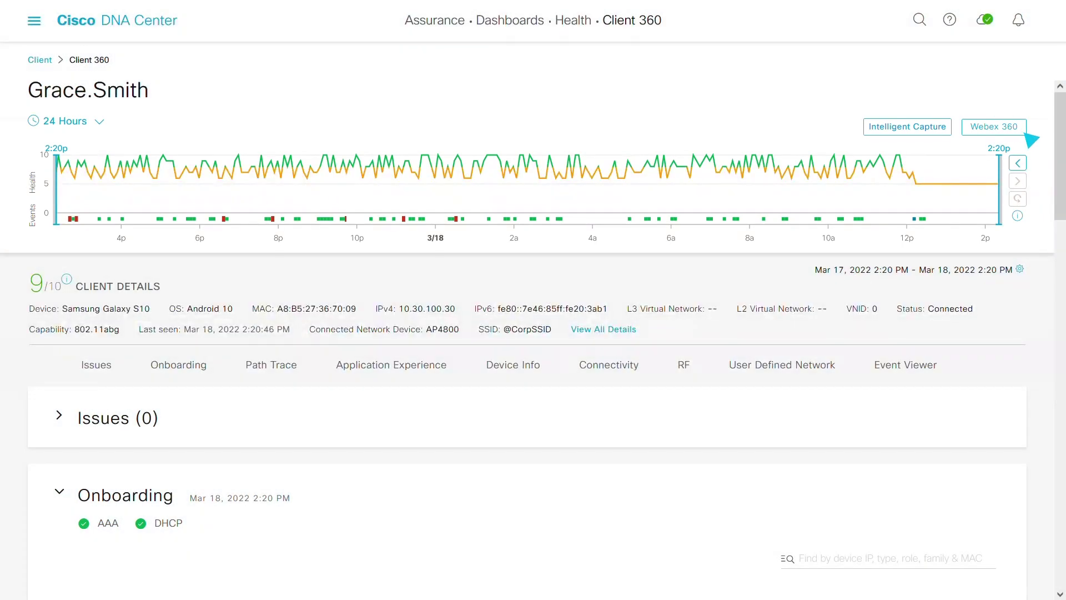
Look up the client's Webex meetings in Webex 360 using the user's e-mail address.
left_click(1022, 132)
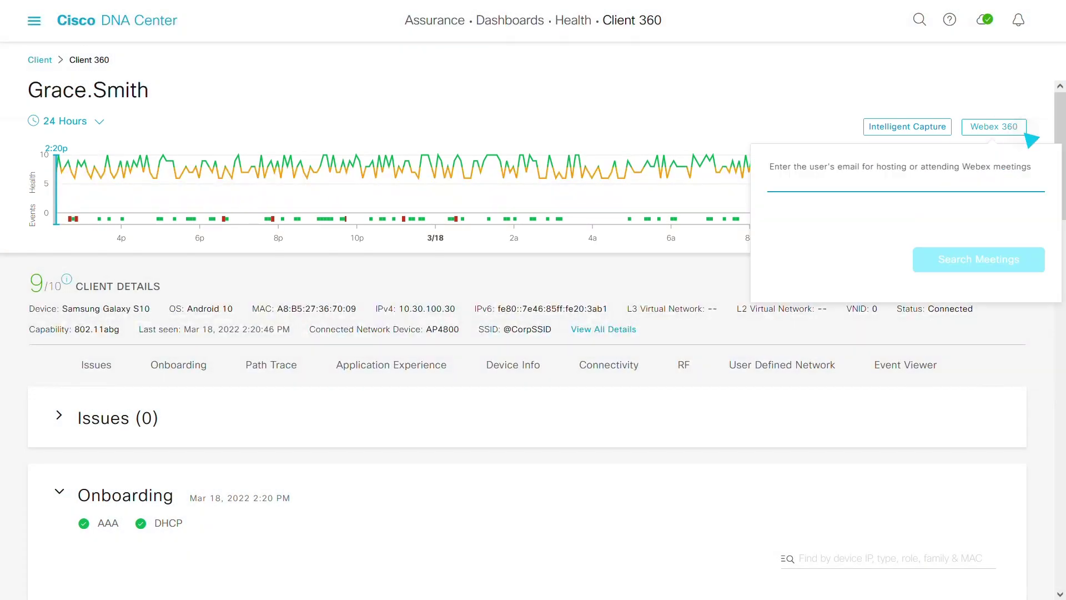
left_click(892, 190)
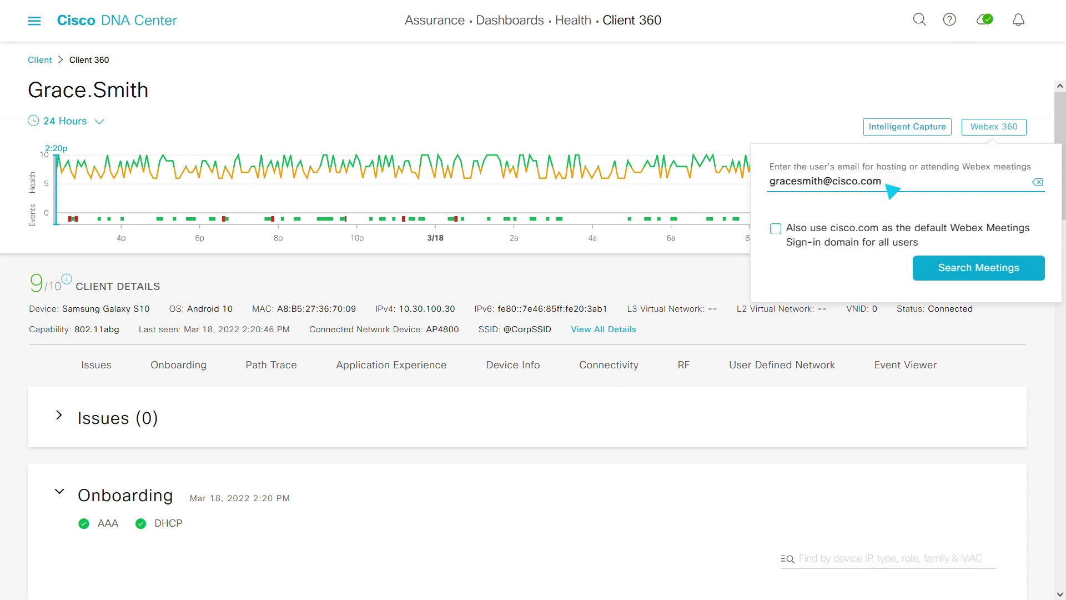
left_click(1041, 278)
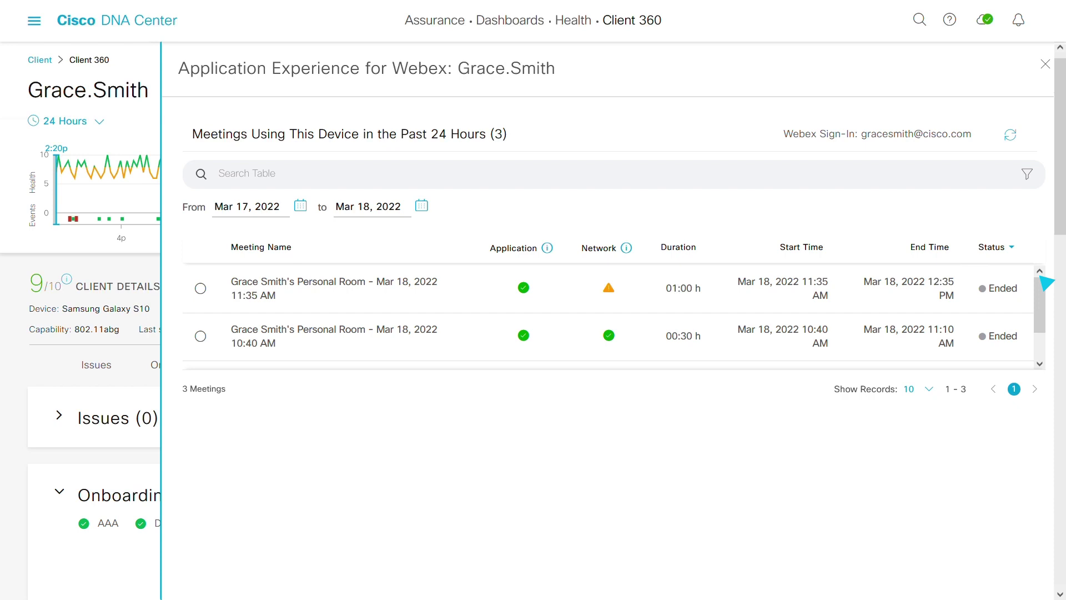
Review the first meeting's Video Quality and Network Packet Loss charts around 12:15 pm, then close the panel.
left_click(200, 288)
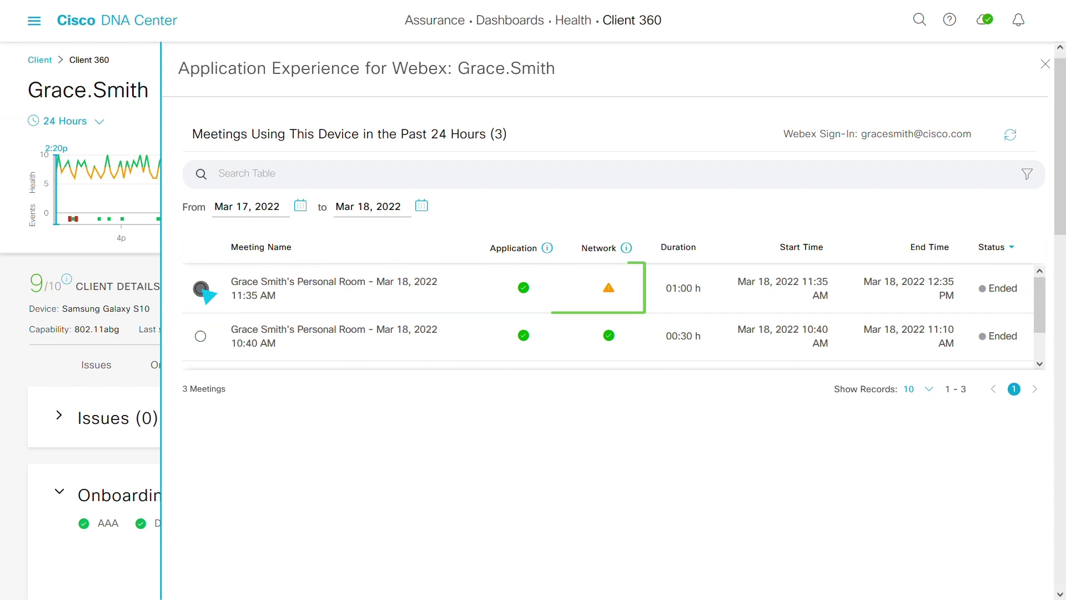
scroll(1054, 189, "down", 4)
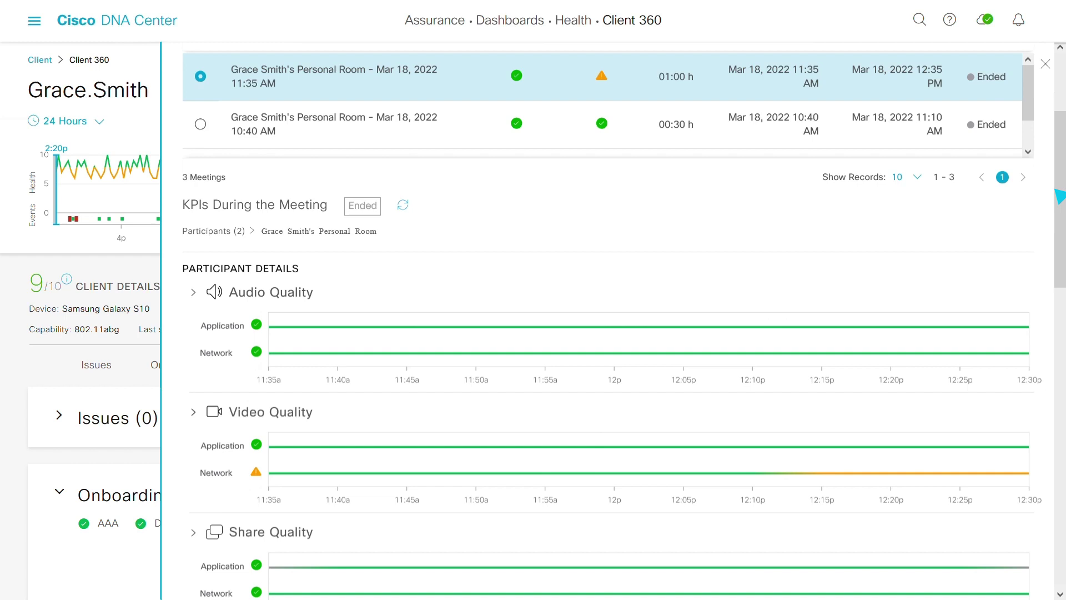
scroll(1060, 195, "down", 4)
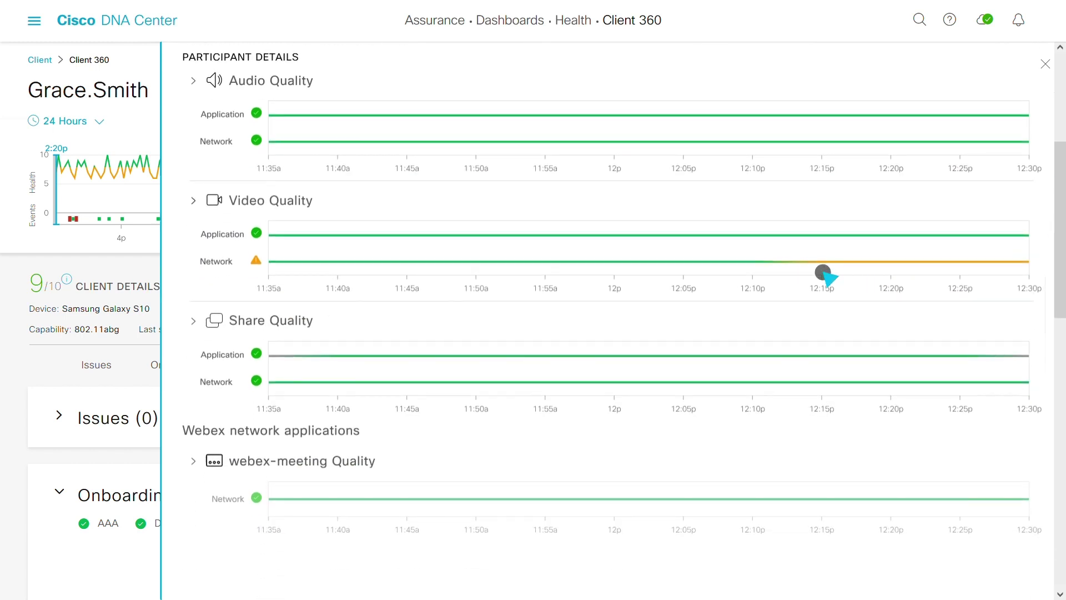
left_click(824, 273)
left_click_drag(1056, 231, 1060, 300)
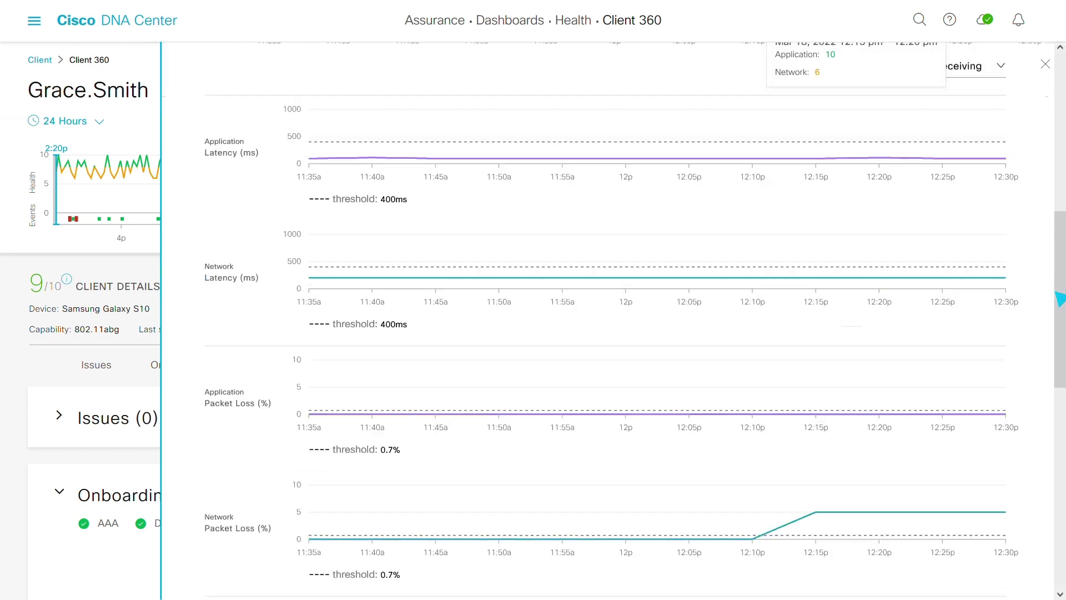
scroll(1059, 298, "down", 5)
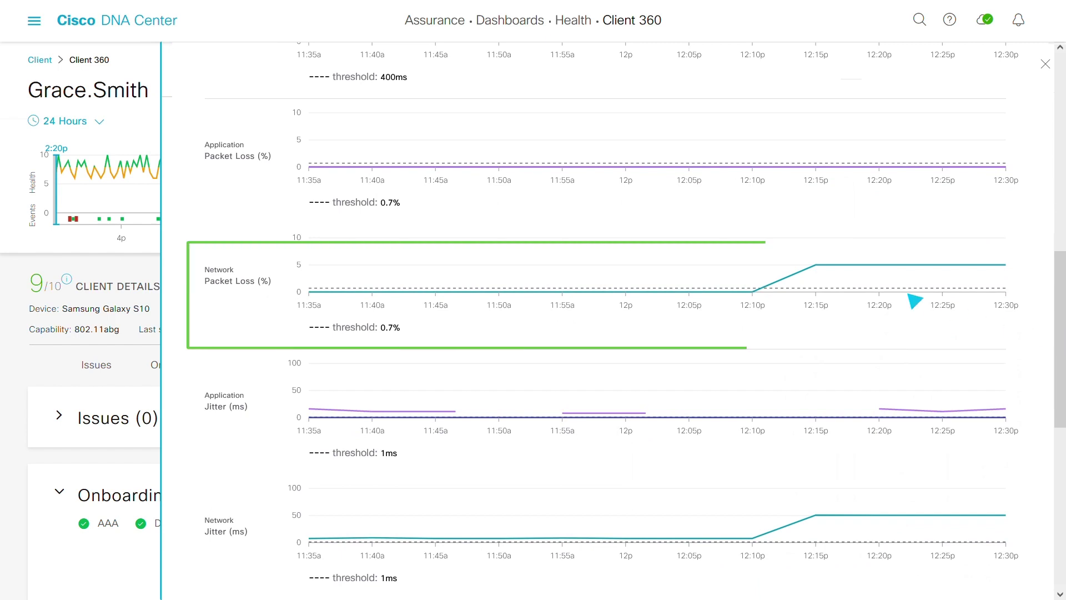
left_click(821, 274)
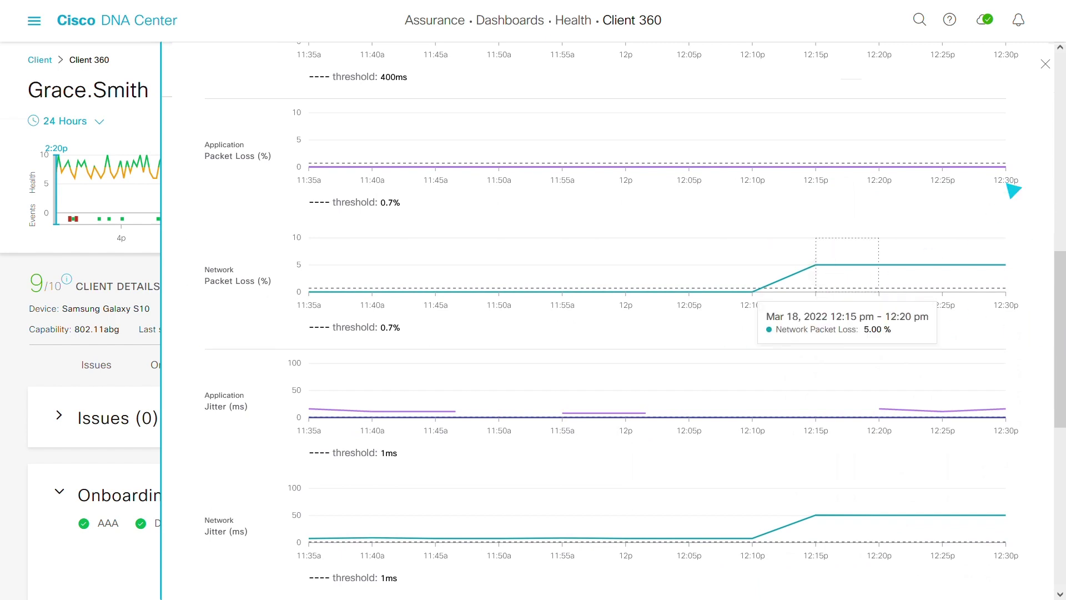
left_click(1046, 63)
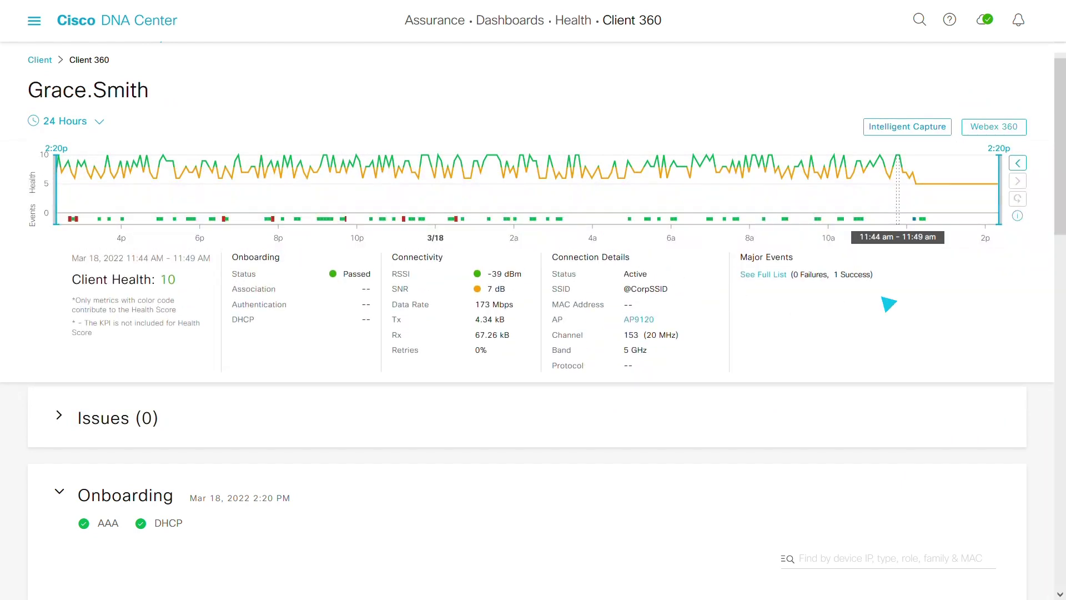
Open the AP4800 access point's Device 360 page from the Onboarding section.
scroll(1056, 245, "down", 3)
scroll(1057, 247, "down", 2)
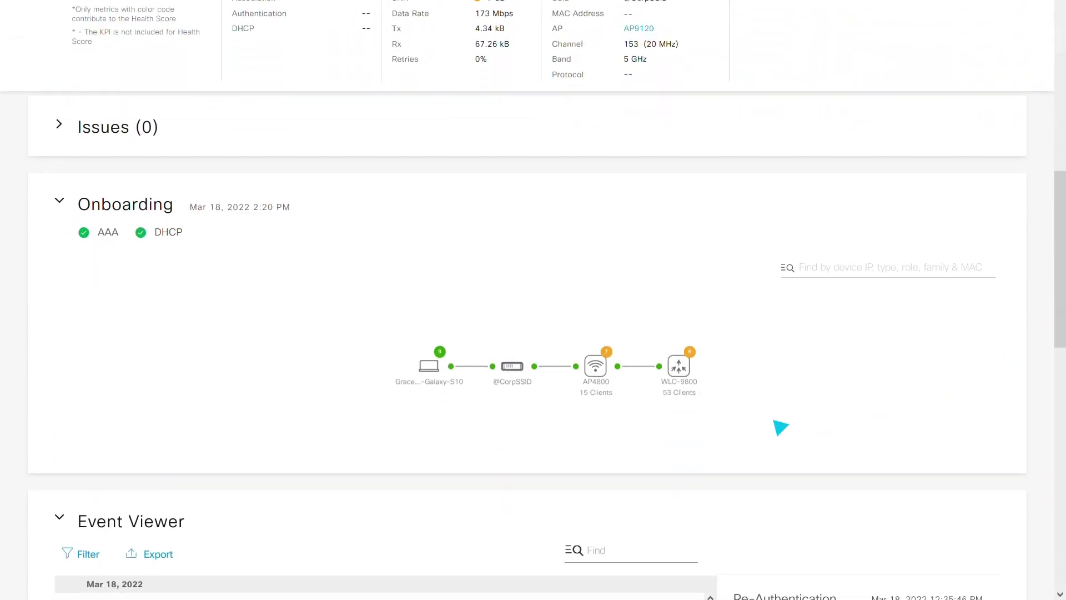
left_click(600, 369)
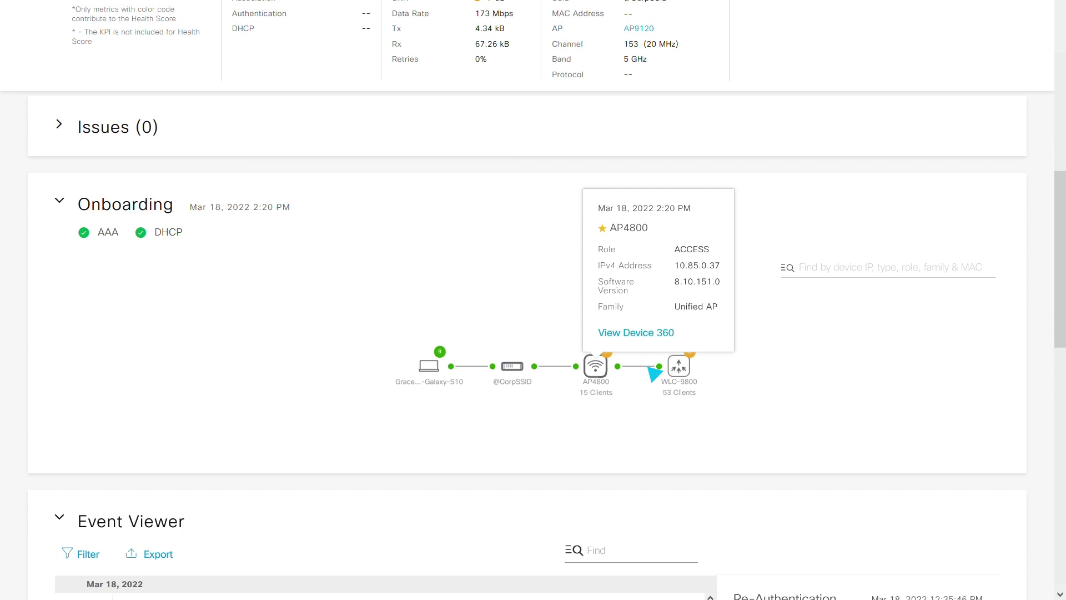
left_click(668, 332)
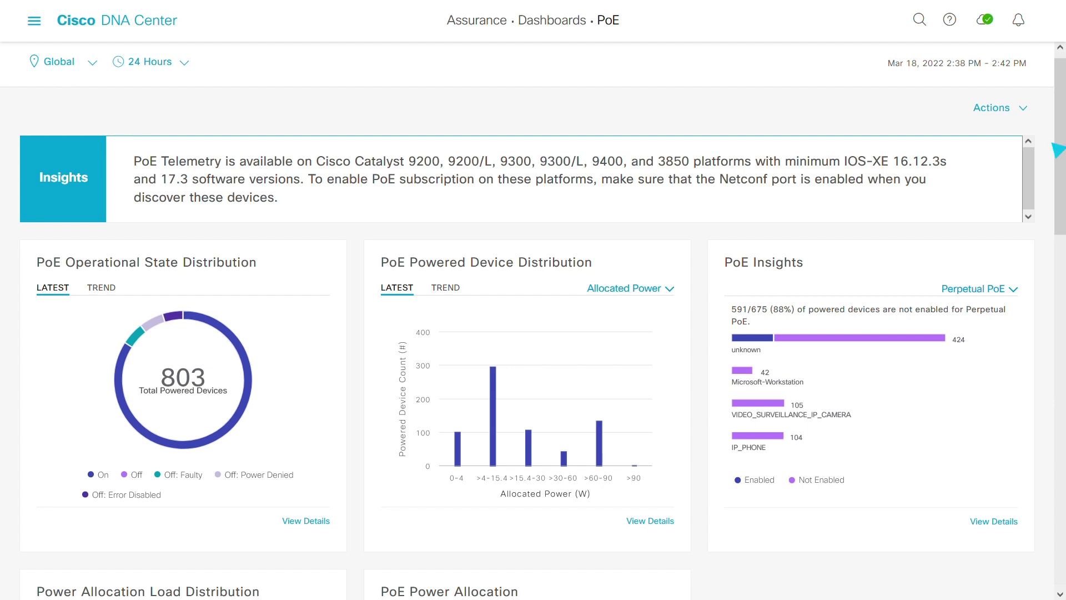
left_click_drag(1057, 149, 1057, 255)
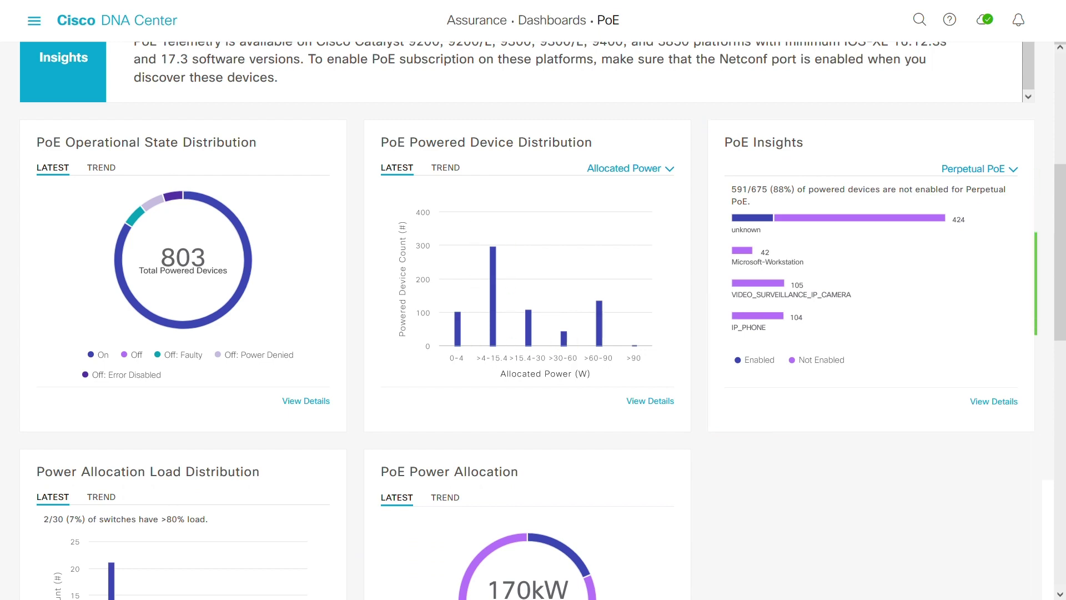
Filter PoE Insights to VIDEO_SURVEILLANCE_IP_CAMERA devices without Perpetual PoE at SJC05.
left_click(1017, 403)
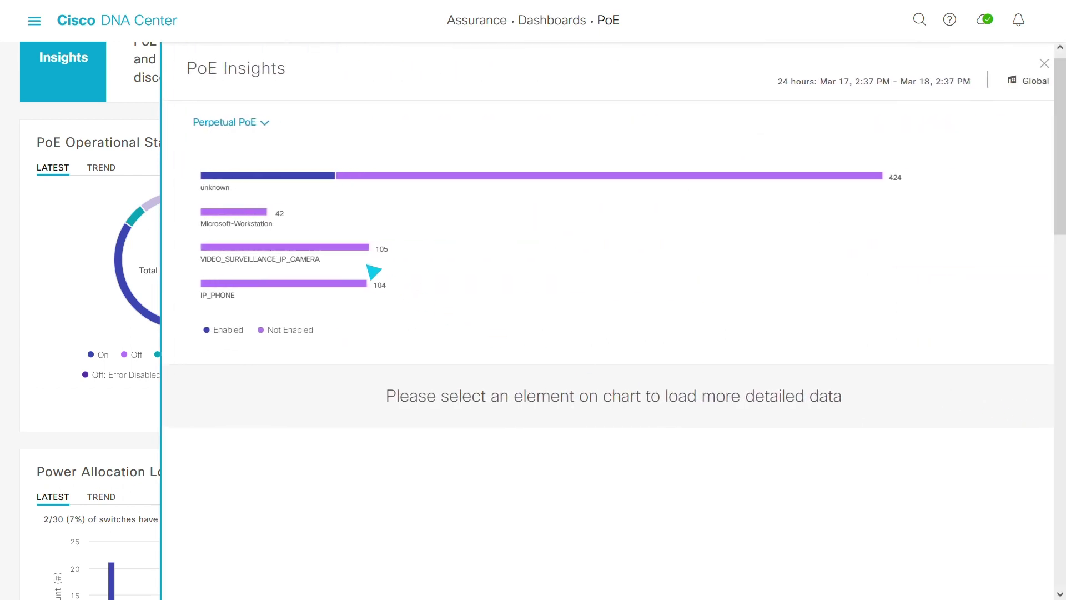
left_click(340, 247)
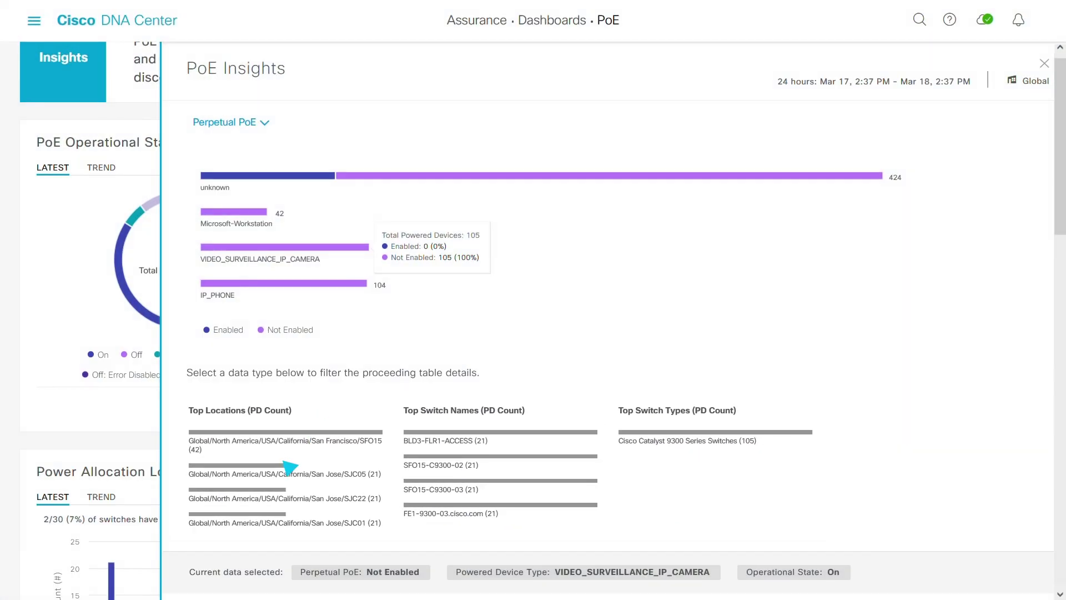
left_click(253, 414)
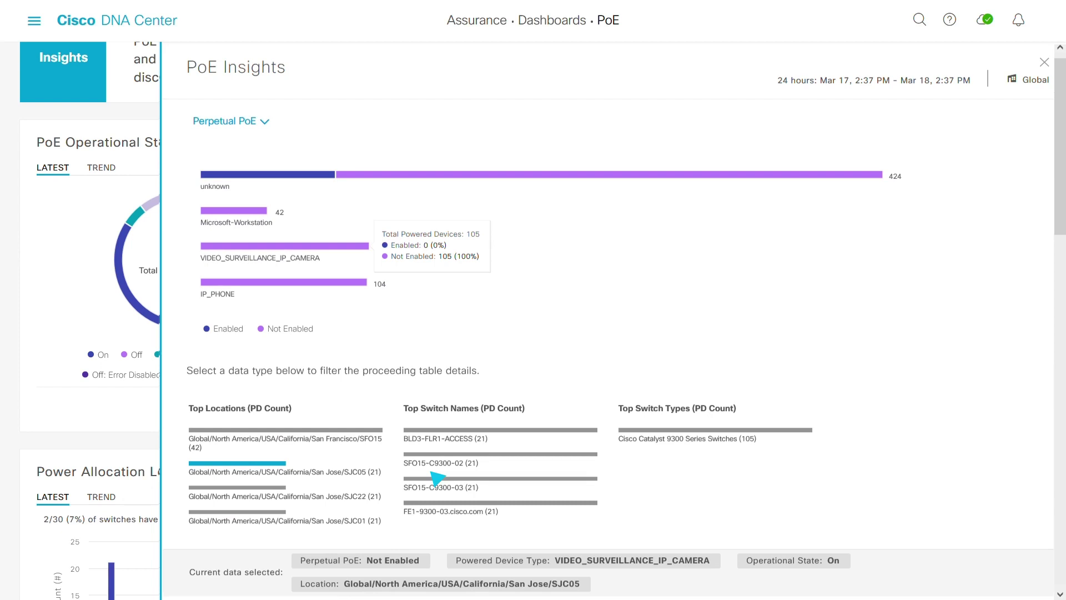
scroll(1039, 188, "down", 10)
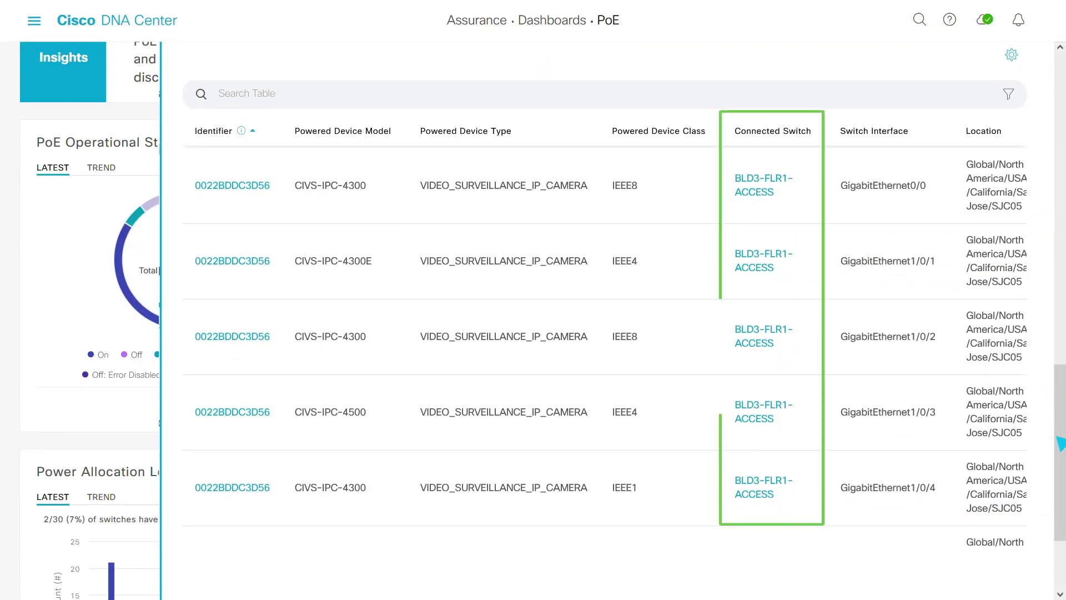
Open switch BLD3-FLR1-ACCESS's Device 360 and review its per-port PoE Interfaces power table.
left_click(772, 192)
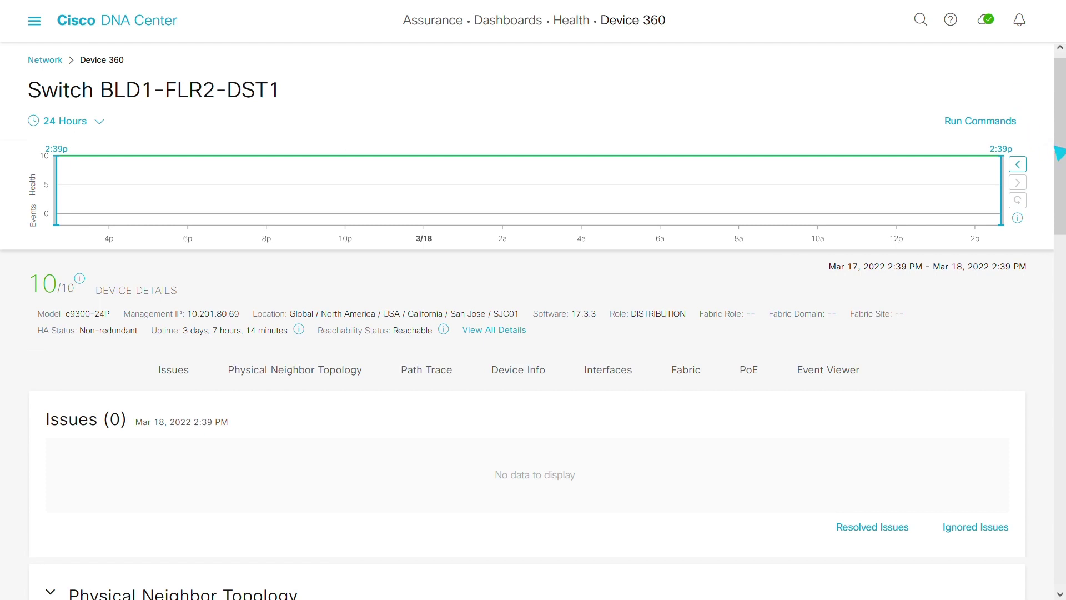
left_click_drag(1059, 152, 1060, 322)
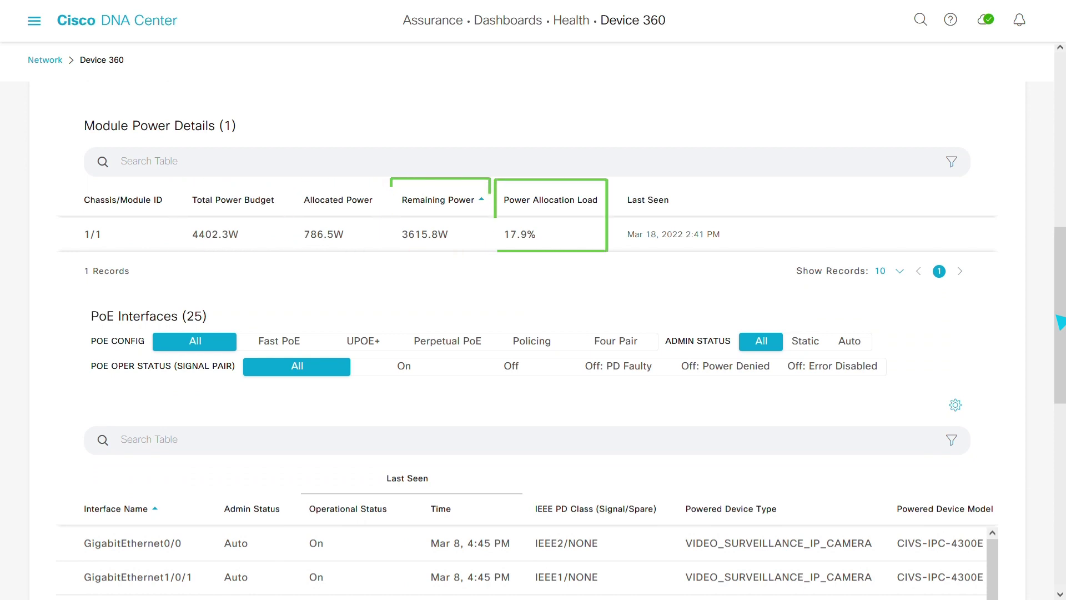
left_click_drag(1060, 321, 1060, 506)
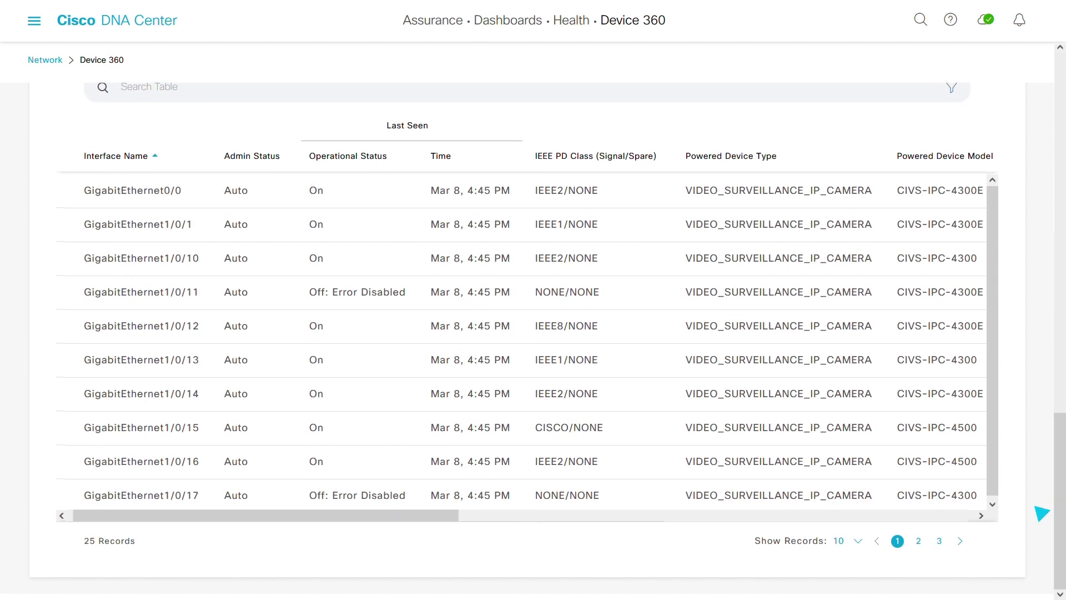
left_click_drag(244, 520, 756, 518)
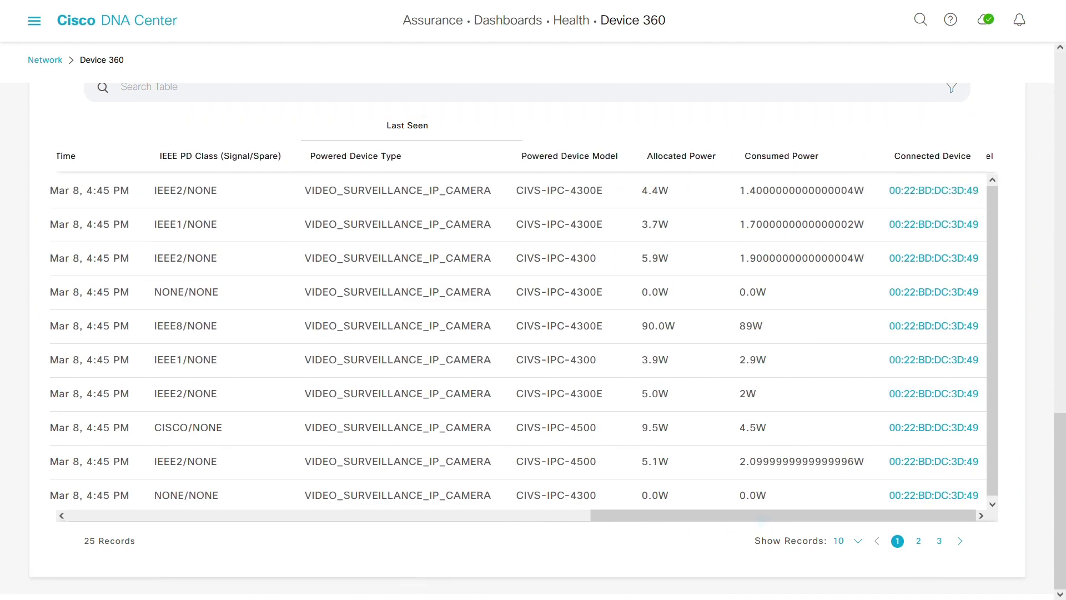